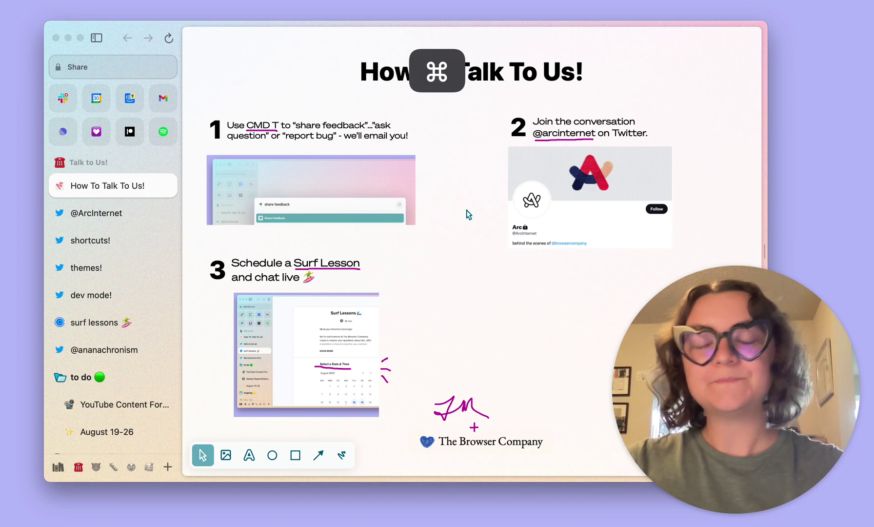
# - Open the Share Feedback form from the Cmd+T command bar, then close it
pyautogui.press('super+t')
pyautogui.write('share')
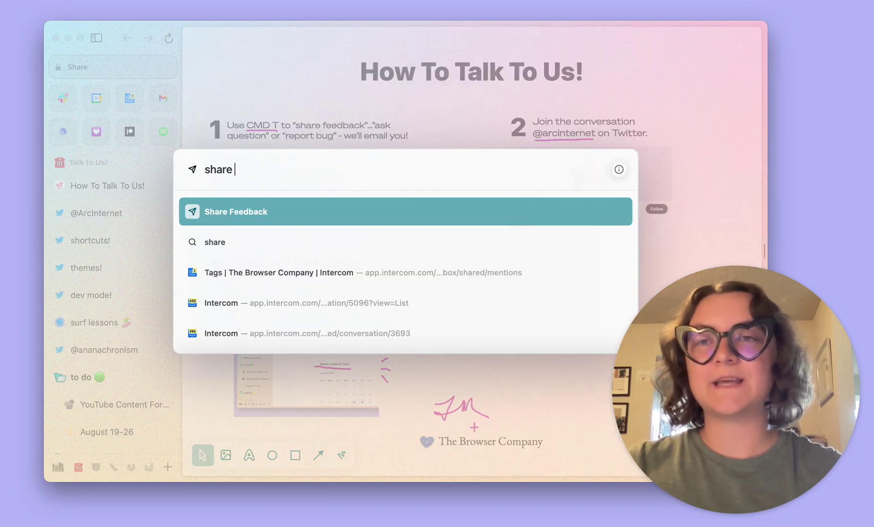
pyautogui.click(482, 212)
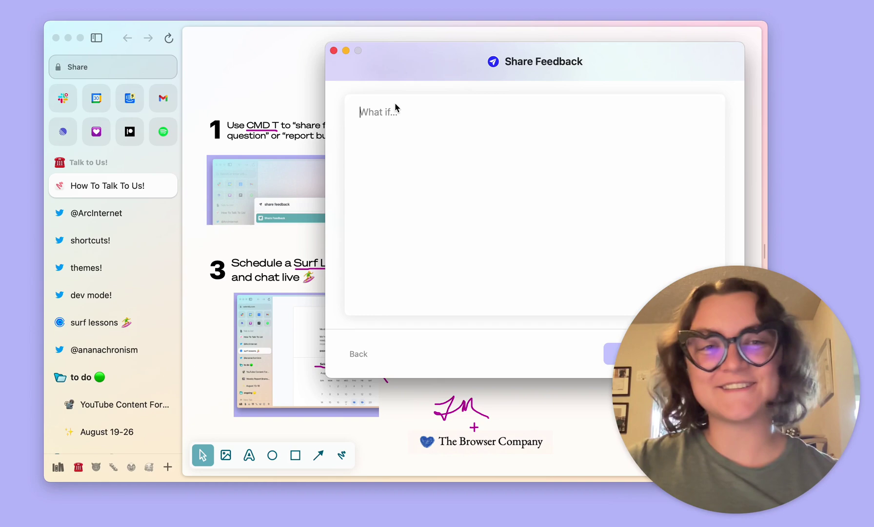
pyautogui.click(333, 51)
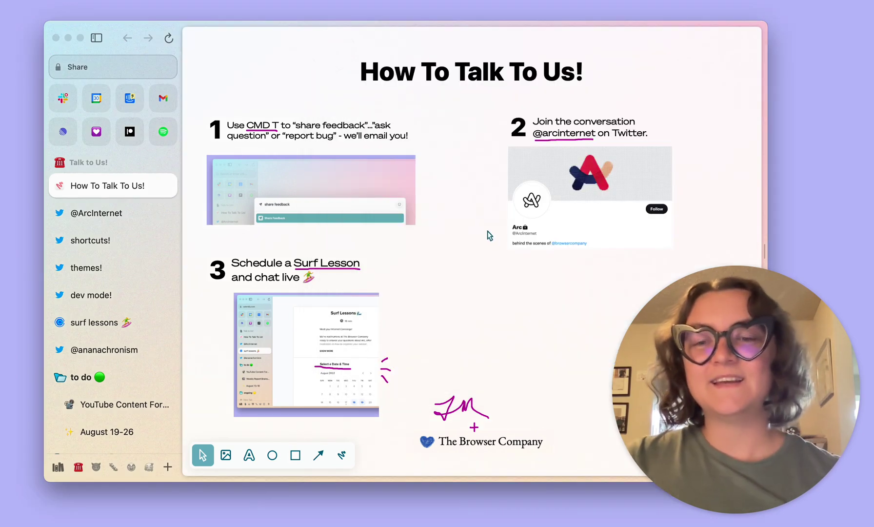
# - Open the Report Bug form from the command bar and set its priority to Urgent
pyautogui.press('super+t')
pyautogui.write('re')
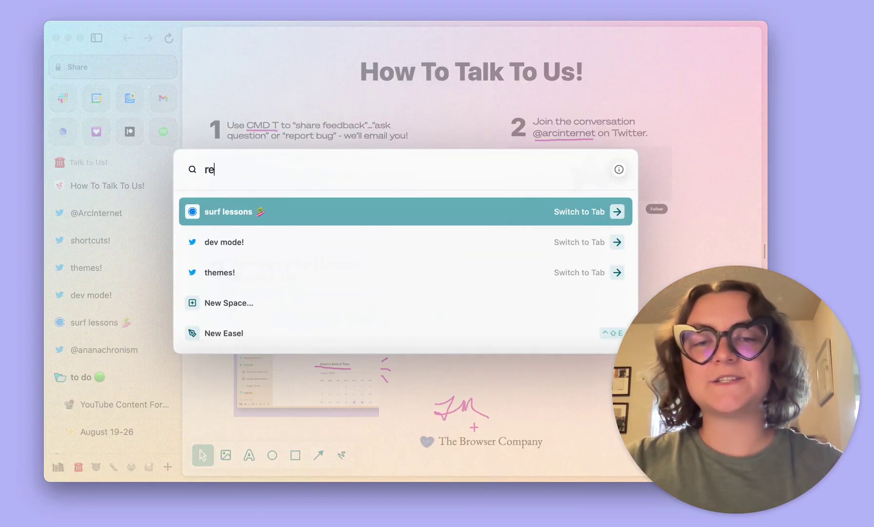
pyautogui.write('port bu')
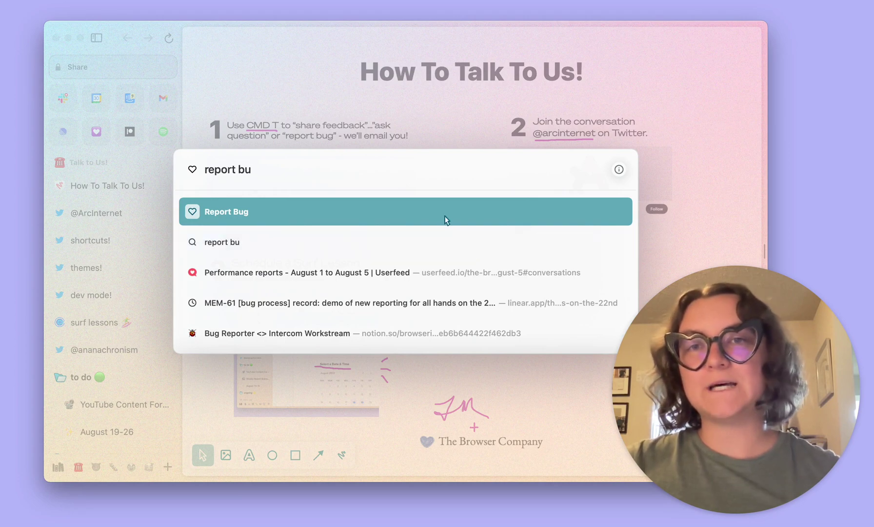
pyautogui.click(445, 216)
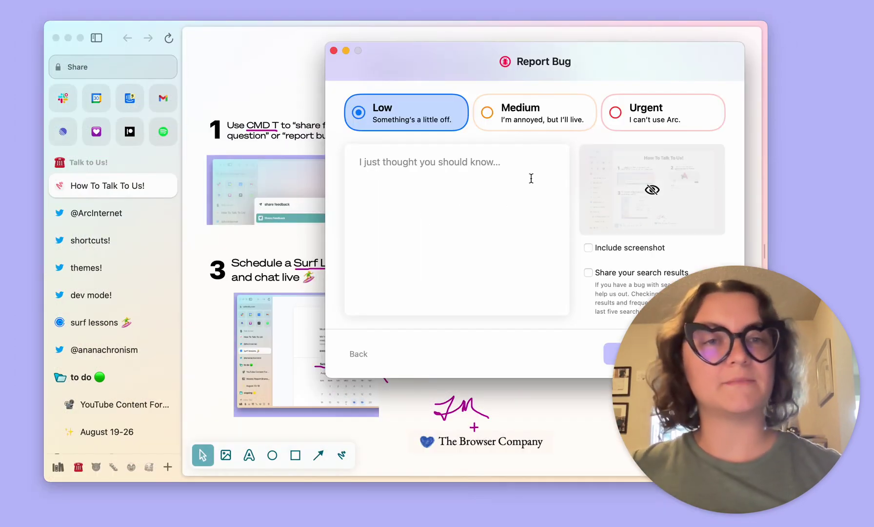
pyautogui.click(621, 120)
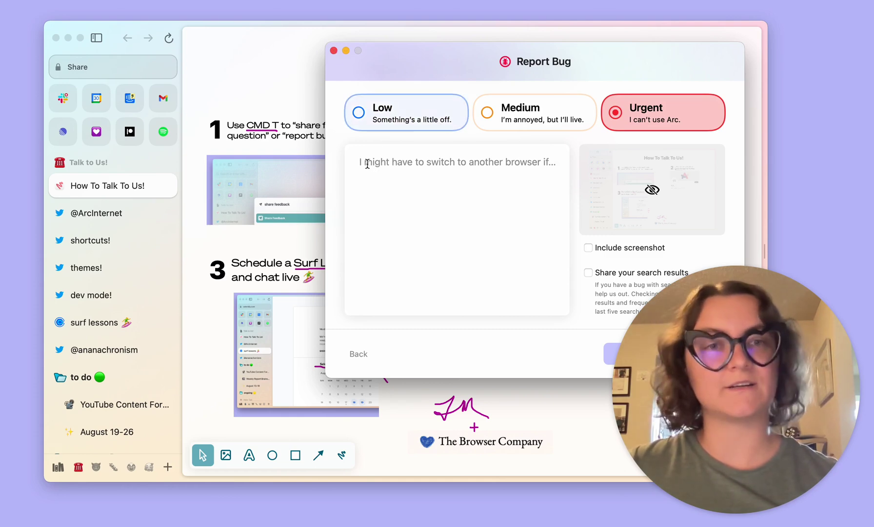
# - Close Report Bug unsent, then open and close the Ask a Question window
pyautogui.click(334, 52)
pyautogui.press('super+t')
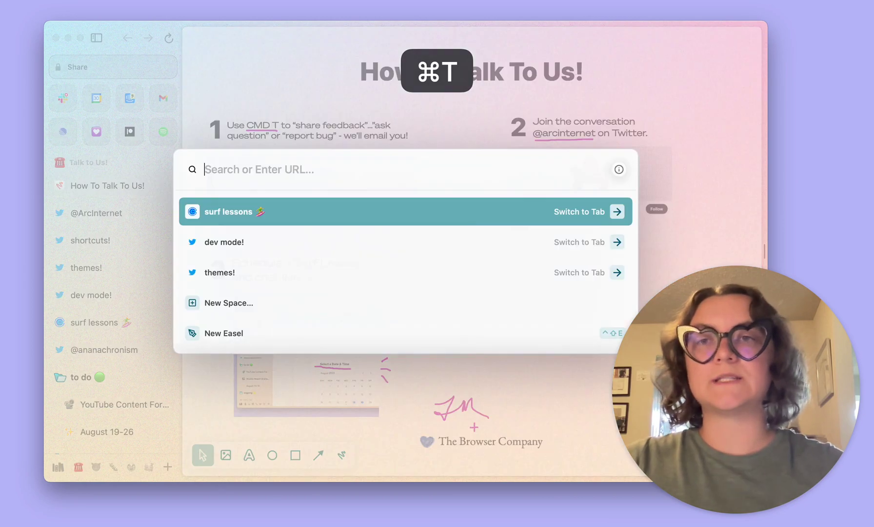
pyautogui.write('ask a')
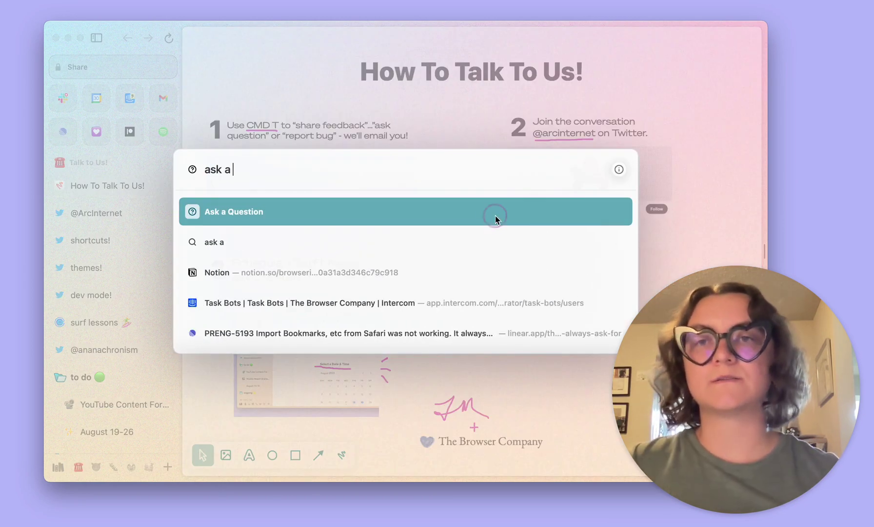
pyautogui.click(495, 217)
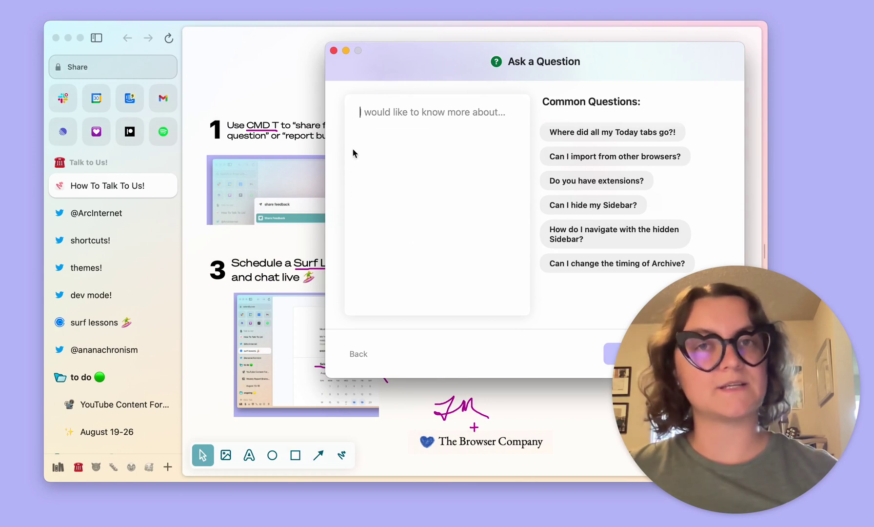
pyautogui.click(333, 51)
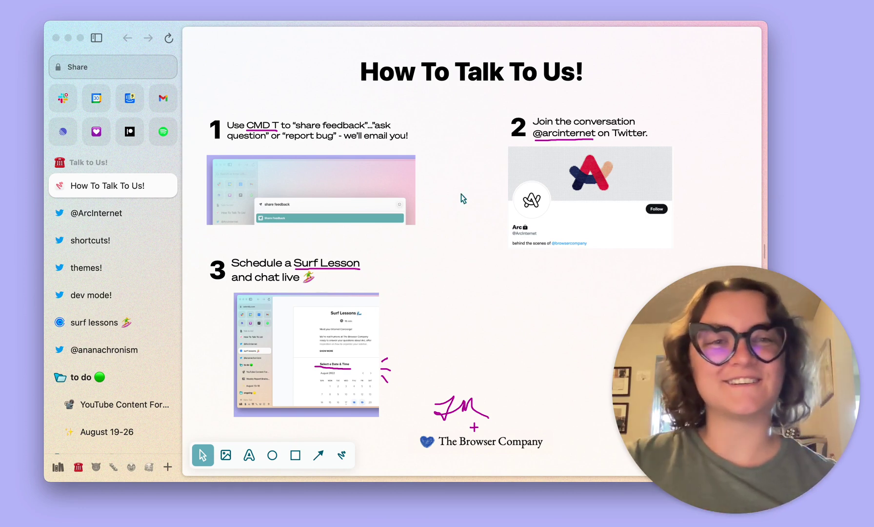
pyautogui.click(96, 212)
pyautogui.scroll(10, 421, 179)
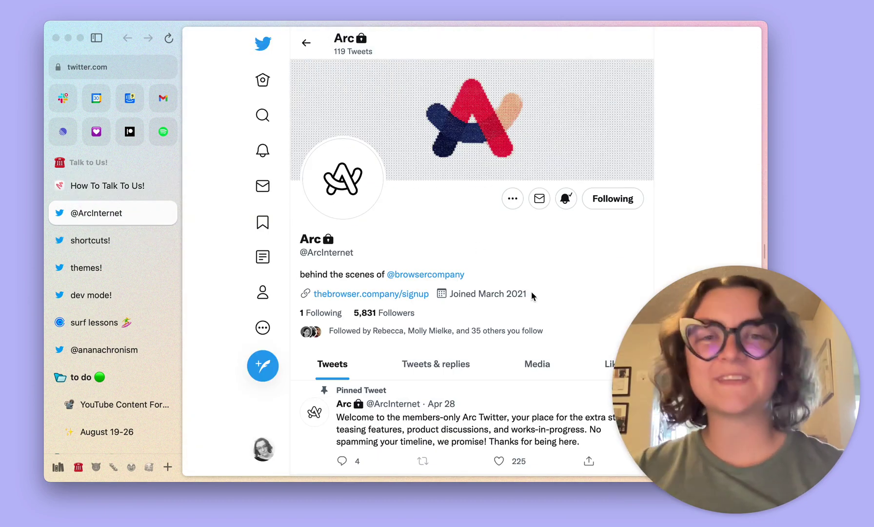
pyautogui.scroll(-3, 532, 294)
pyautogui.scroll(-2, 531, 295)
pyautogui.scroll(-1, 531, 294)
pyautogui.scroll(-3, 531, 295)
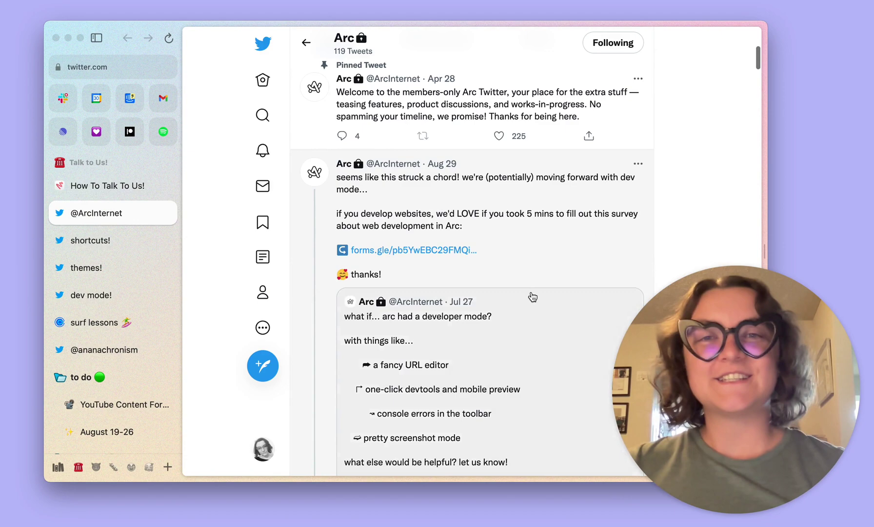
pyautogui.scroll(-1, 533, 296)
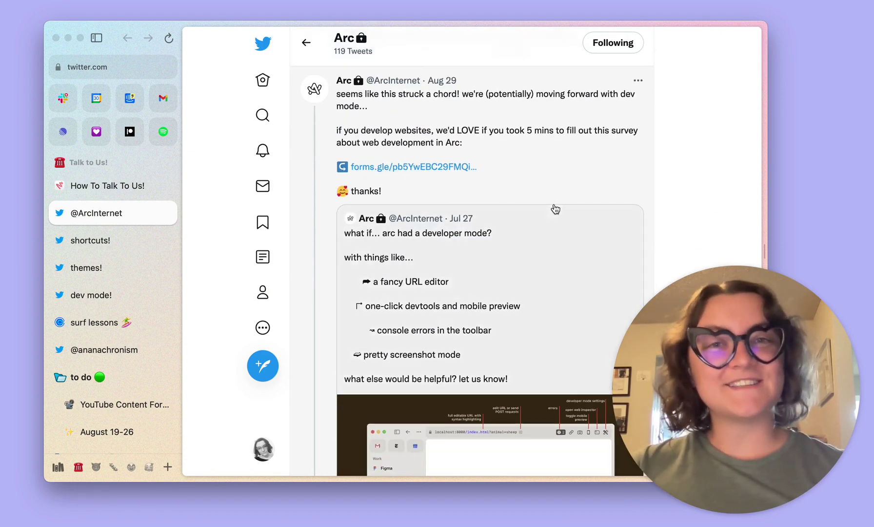
pyautogui.scroll(-1, 555, 209)
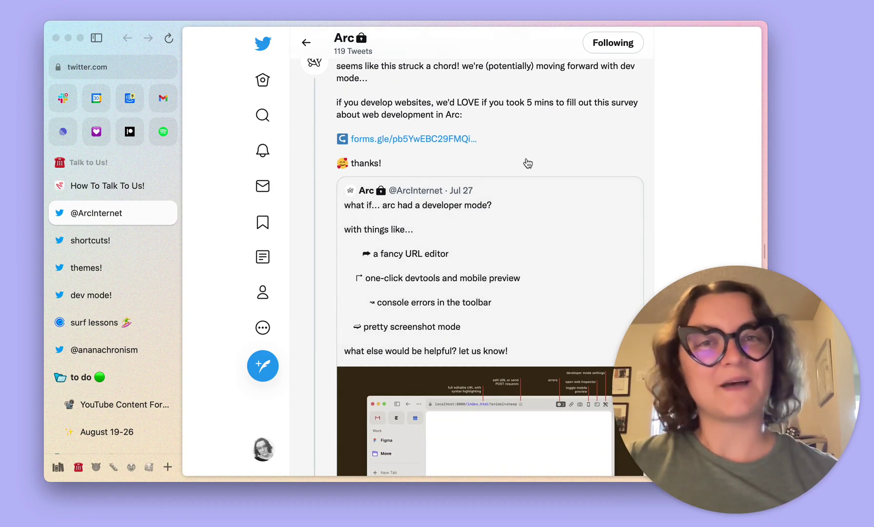
pyautogui.scroll(-4, 545, 210)
pyautogui.scroll(-5, 545, 211)
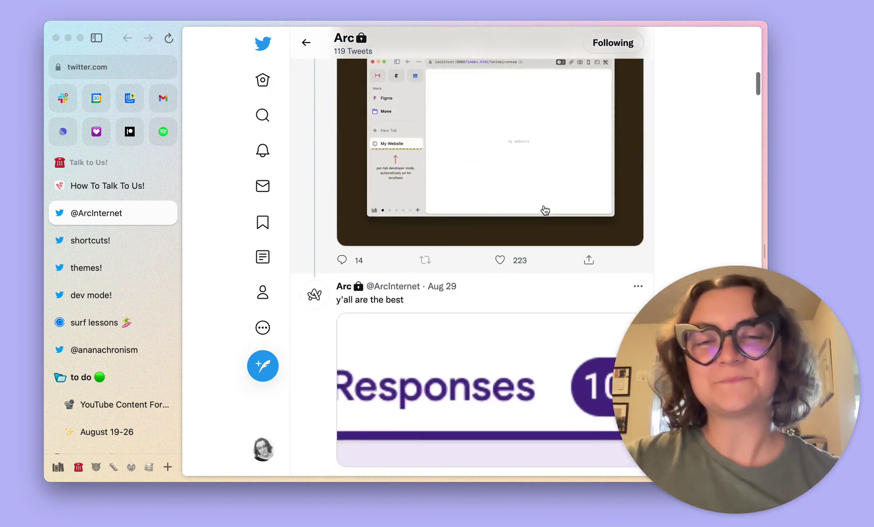
pyautogui.scroll(-7, 545, 210)
pyautogui.scroll(-3, 545, 210)
pyautogui.scroll(-5, 545, 274)
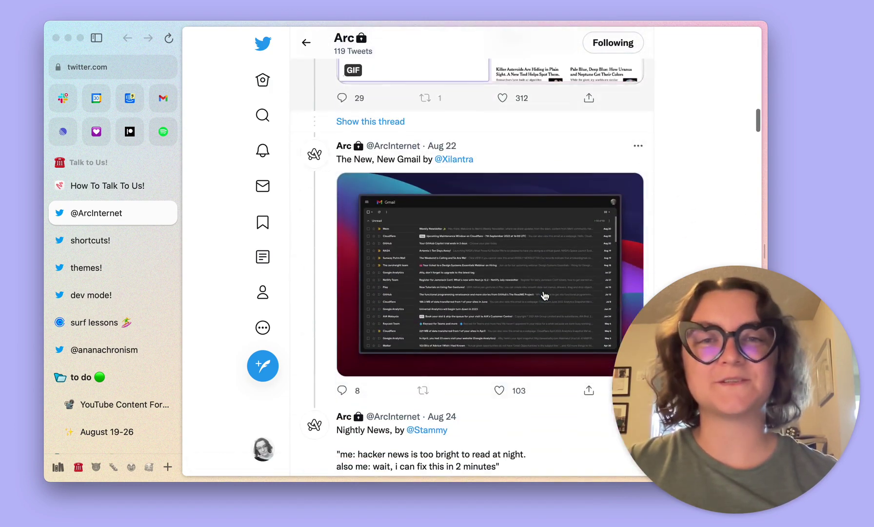
pyautogui.scroll(-4, 544, 296)
pyautogui.scroll(-1, 545, 296)
pyautogui.scroll(-3, 544, 296)
pyautogui.scroll(-5, 544, 296)
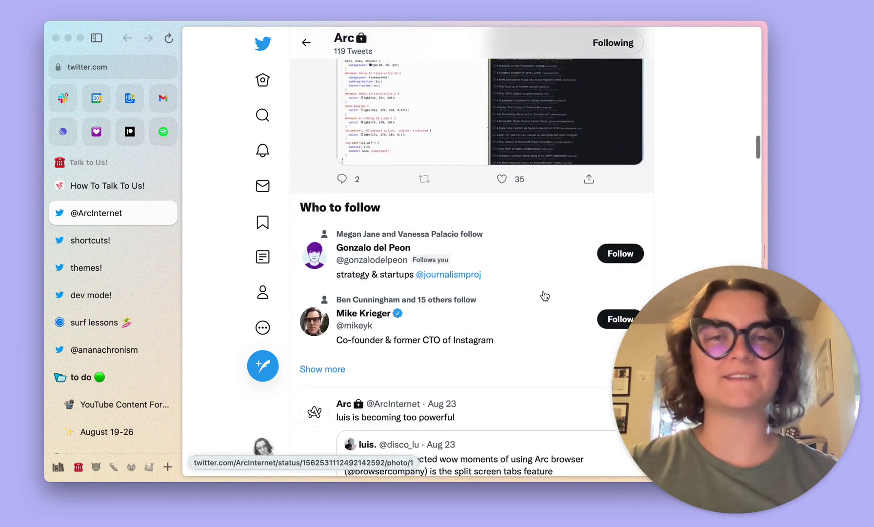
pyautogui.scroll(-5, 545, 295)
pyautogui.scroll(-4, 545, 295)
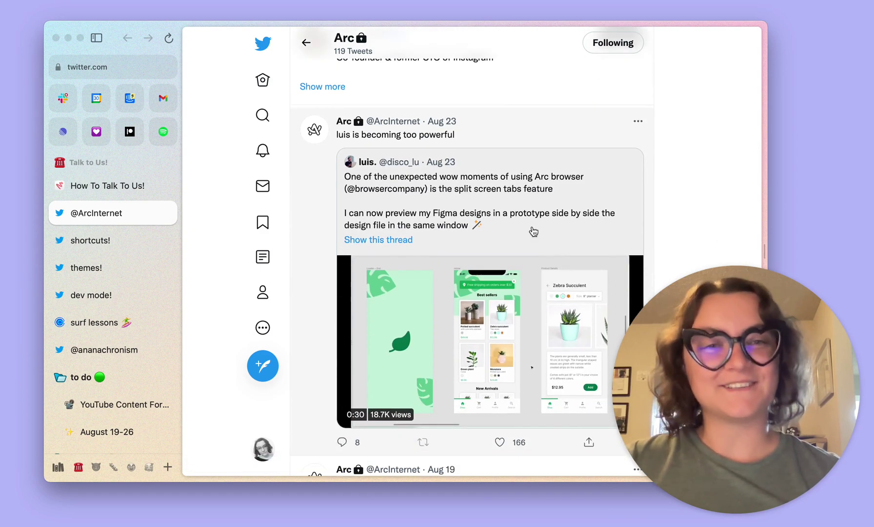
pyautogui.scroll(-4, 534, 231)
pyautogui.scroll(-1, 533, 232)
pyautogui.scroll(-5, 534, 231)
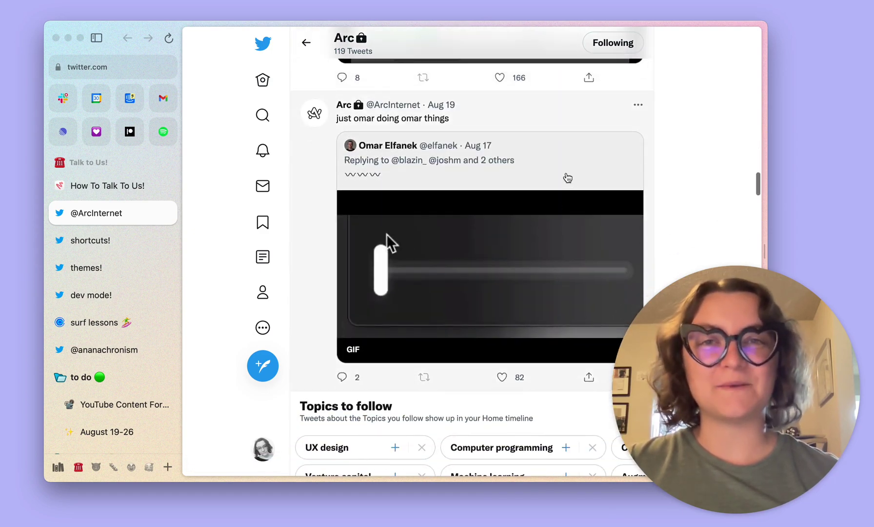
pyautogui.scroll(-3, 547, 171)
pyautogui.scroll(-1, 543, 169)
pyautogui.scroll(-3, 539, 168)
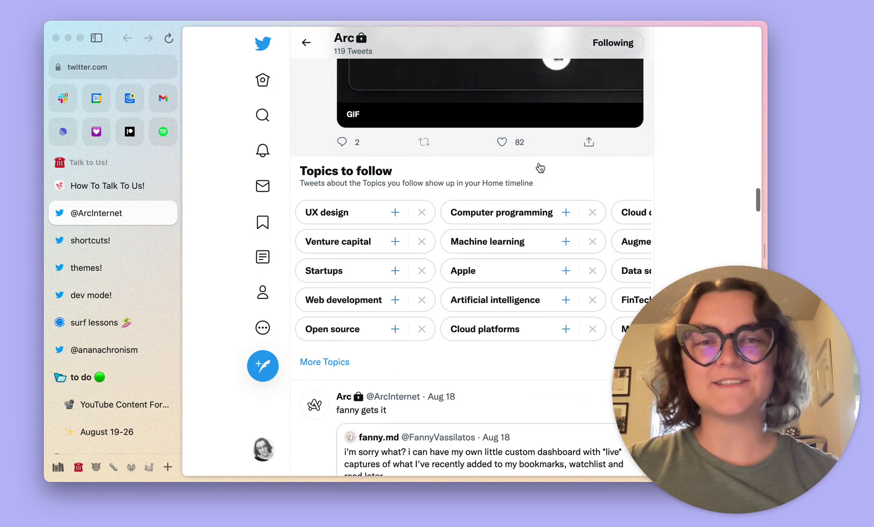
pyautogui.scroll(3, 539, 168)
pyautogui.scroll(1, 547, 185)
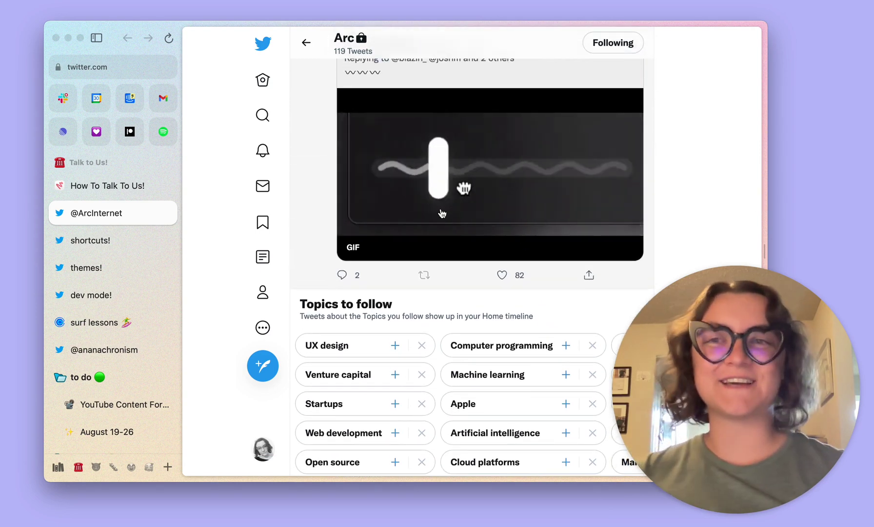
pyautogui.click(114, 245)
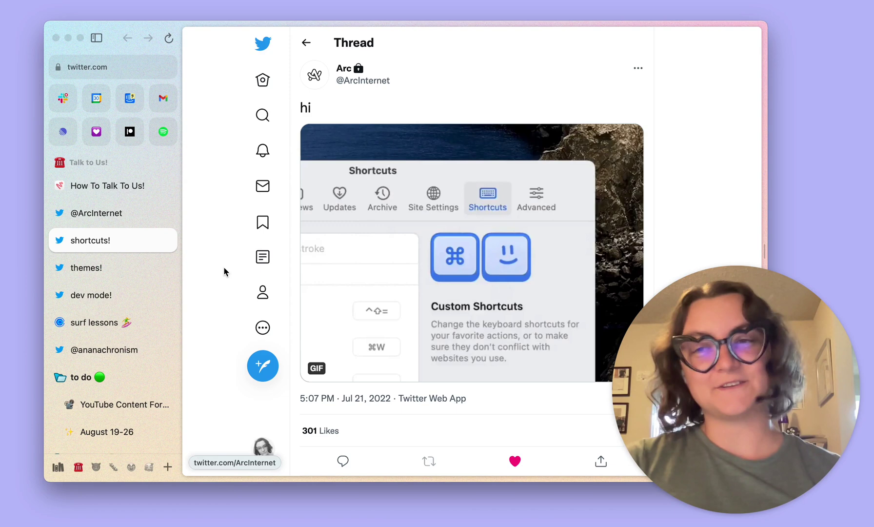
# - View the dark theme preset tweet via 'themes!', then the developer mode tweet via 'dev mode!'
pyautogui.click(87, 268)
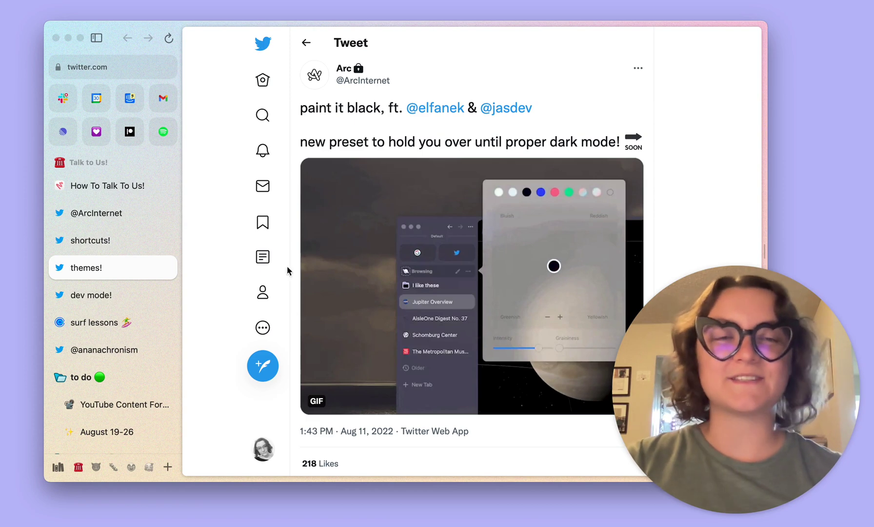
pyautogui.click(113, 296)
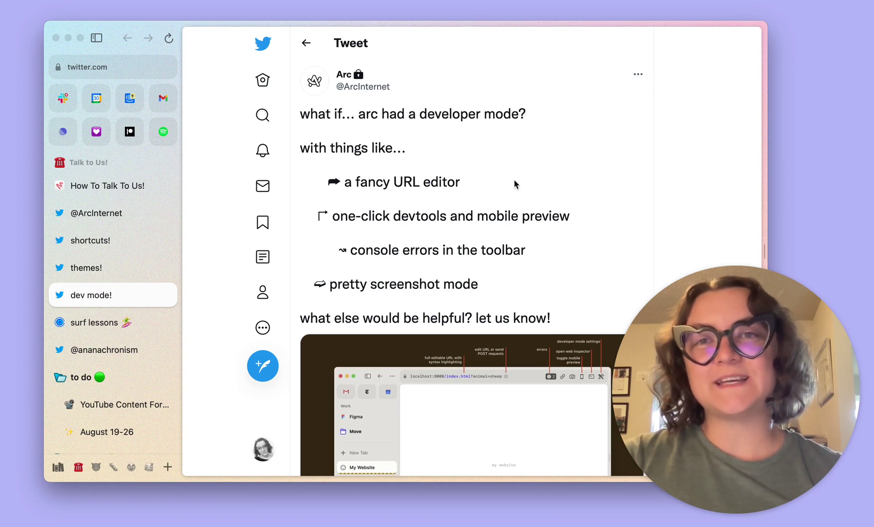
pyautogui.scroll(-3, 534, 189)
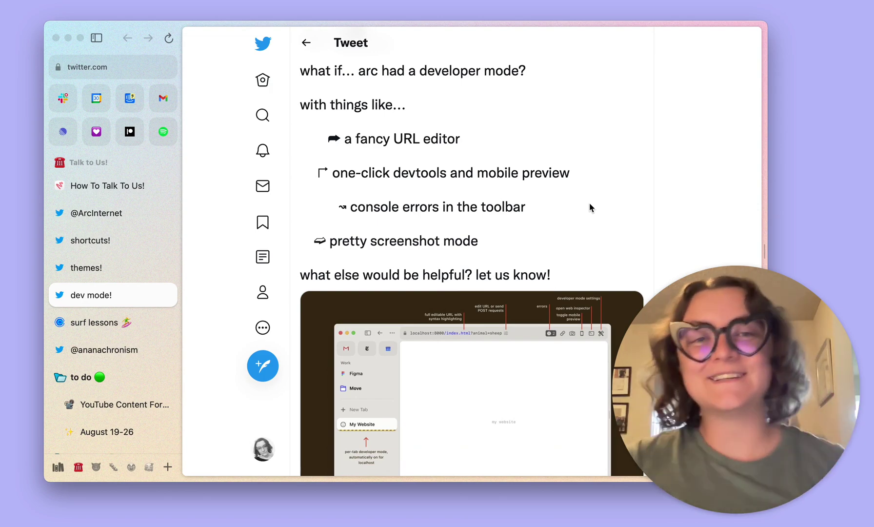
pyautogui.scroll(-5, 590, 208)
pyautogui.scroll(-3, 591, 208)
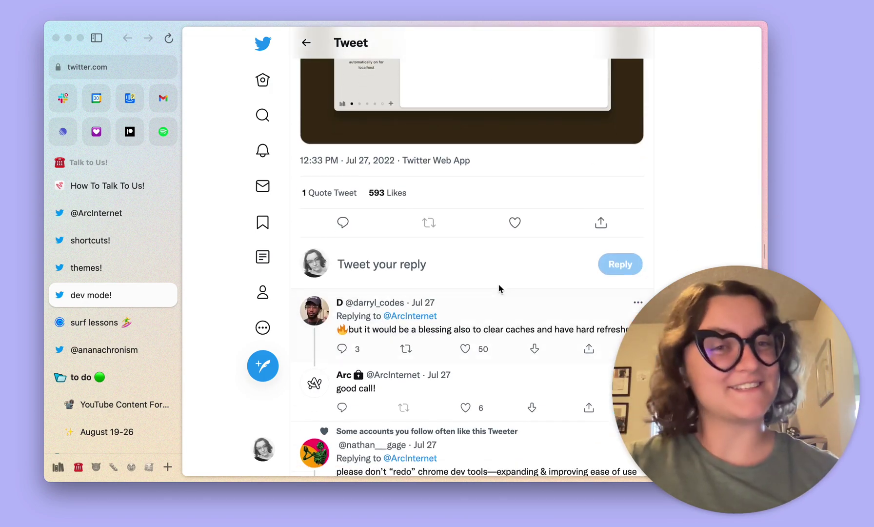
pyautogui.scroll(6, 500, 287)
pyautogui.scroll(3, 499, 288)
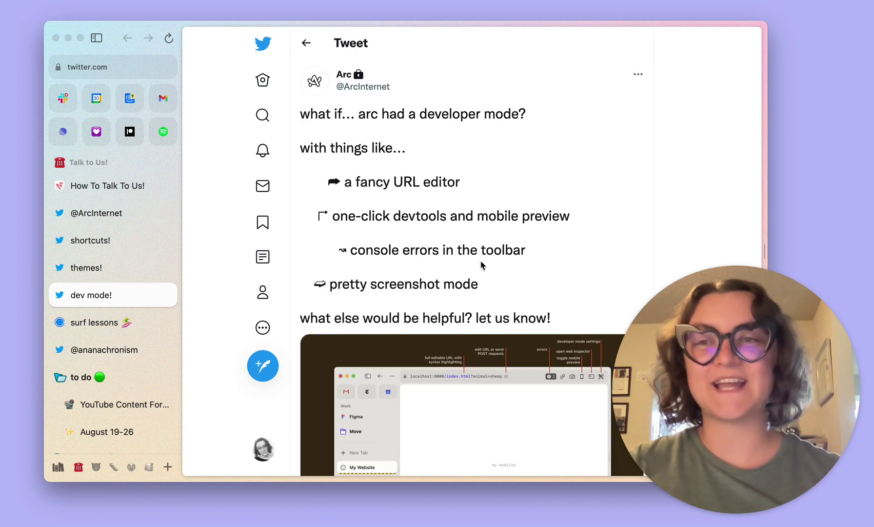
# - Return to How To Talk To Us! and open the 15-minute Surf Lessons Calendly page
pyautogui.click(119, 188)
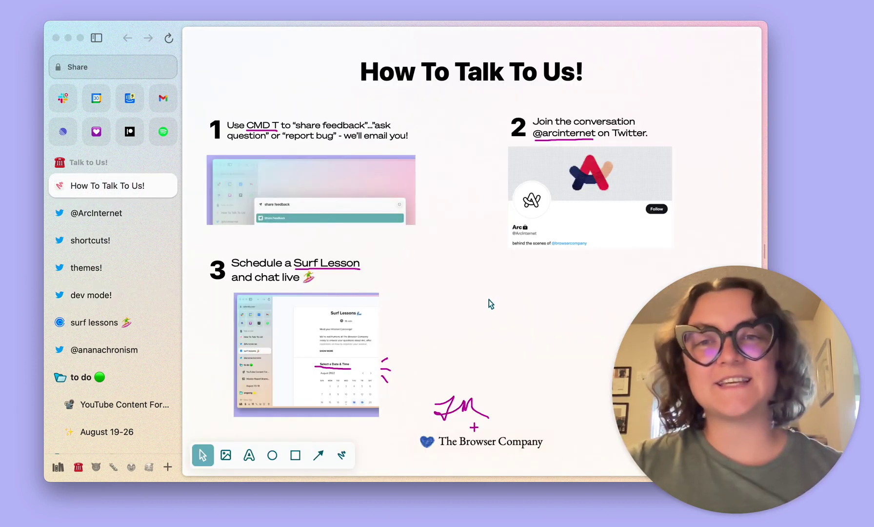
pyautogui.click(108, 326)
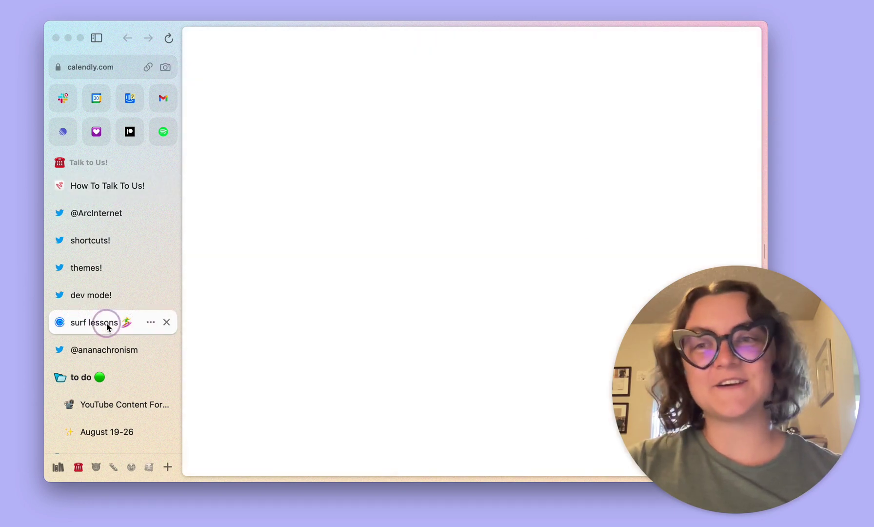
pyautogui.scroll(3, 365, 238)
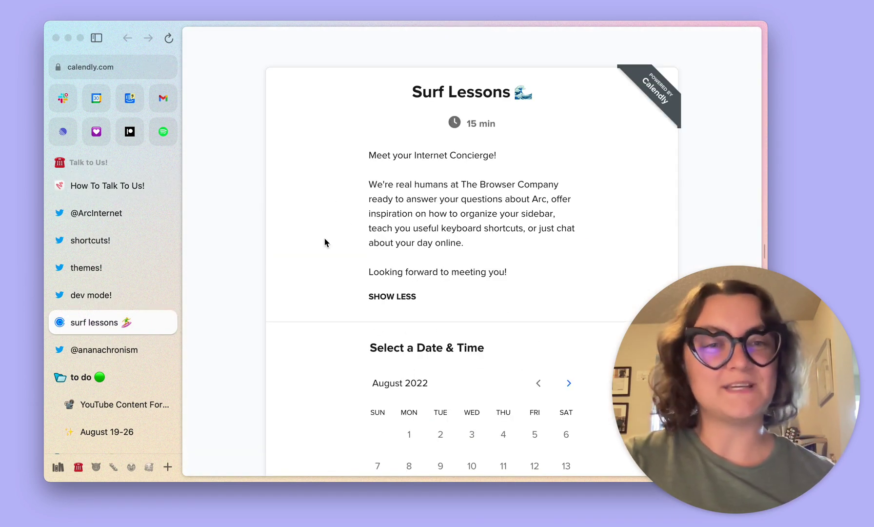
pyautogui.scroll(-2, 324, 243)
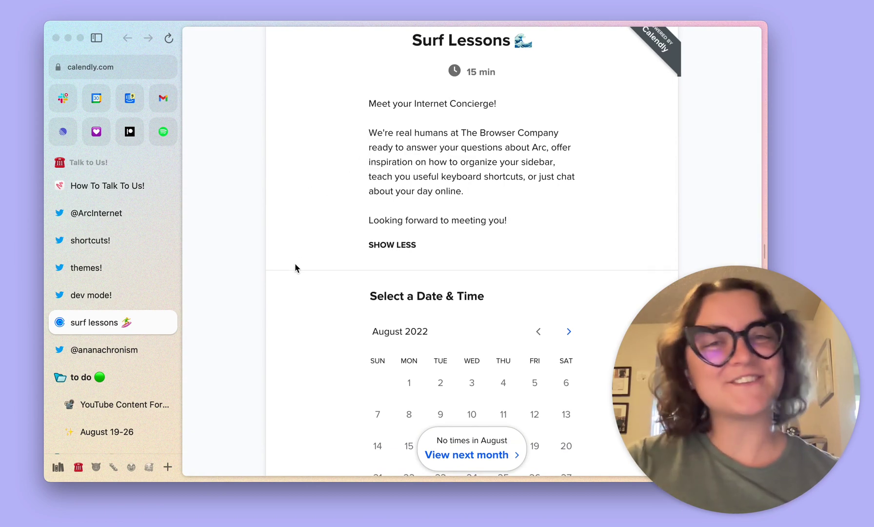
pyautogui.scroll(-2, 295, 303)
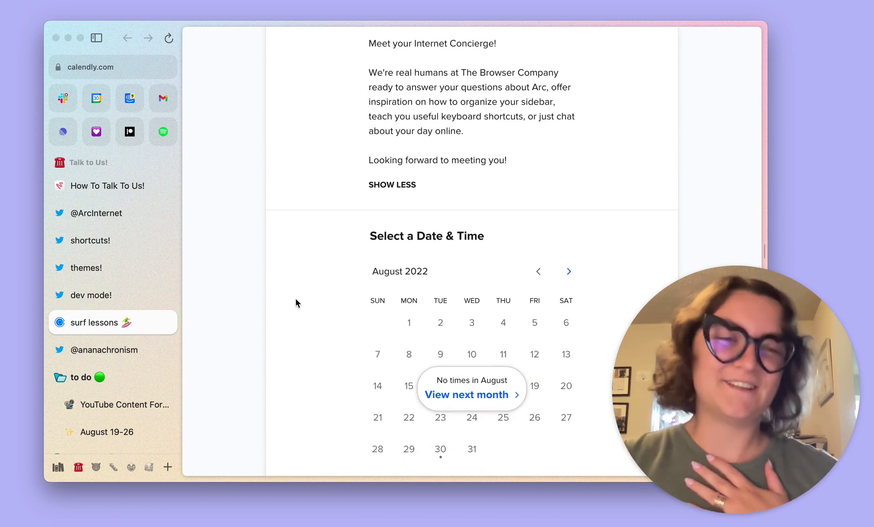
pyautogui.scroll(-1, 310, 299)
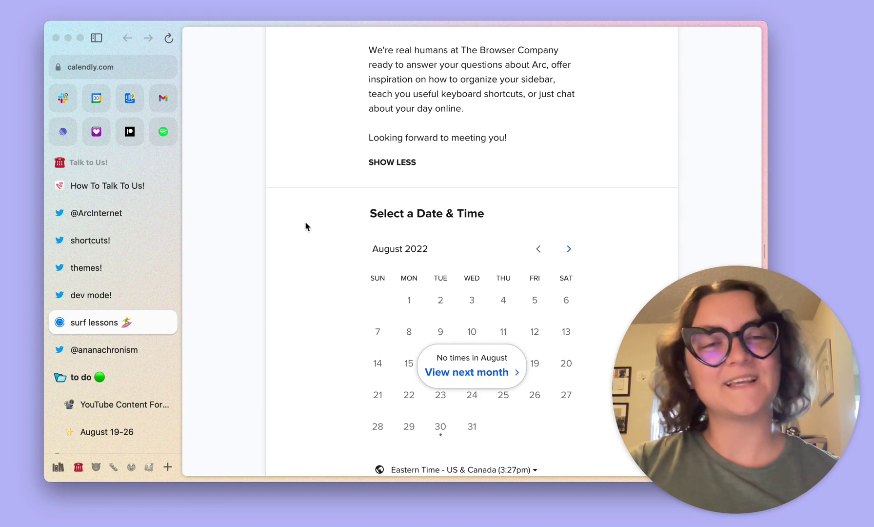
# - Switch back to the 'How To Talk To Us!' sidebar tab listing the contact options
pyautogui.click(102, 186)
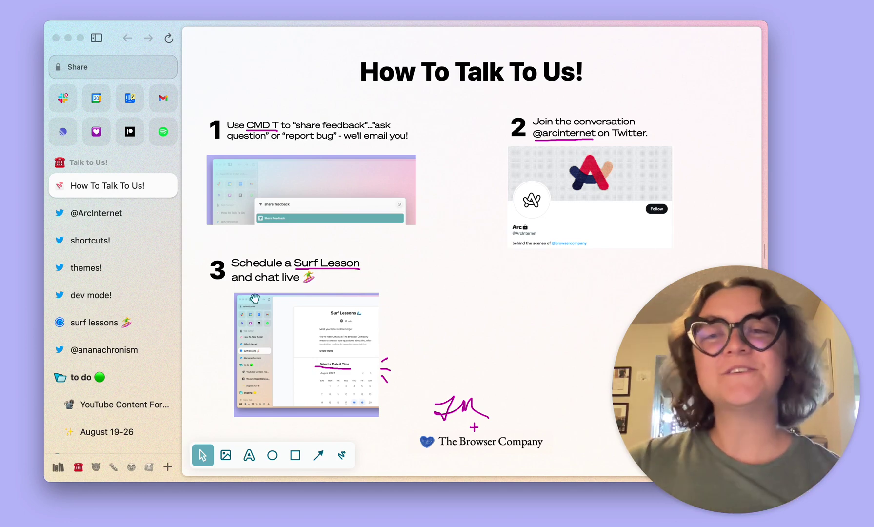
pyautogui.click(104, 349)
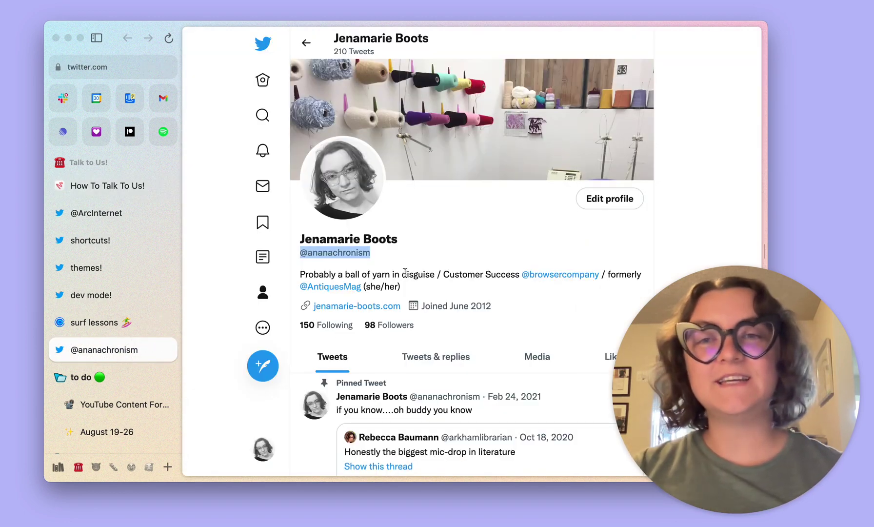